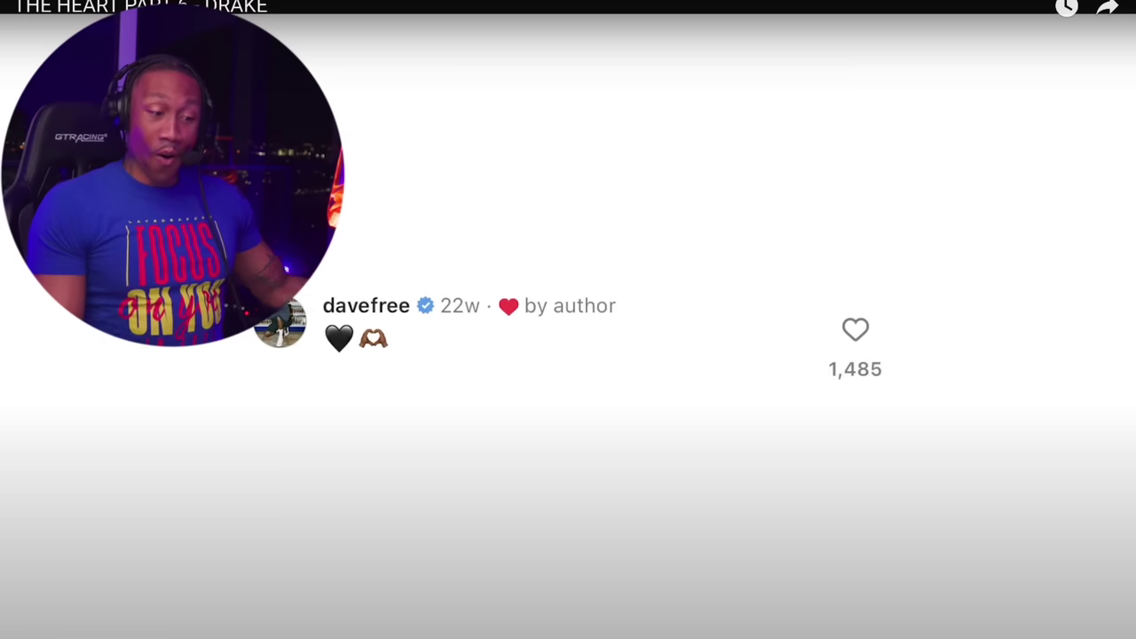
key(space)
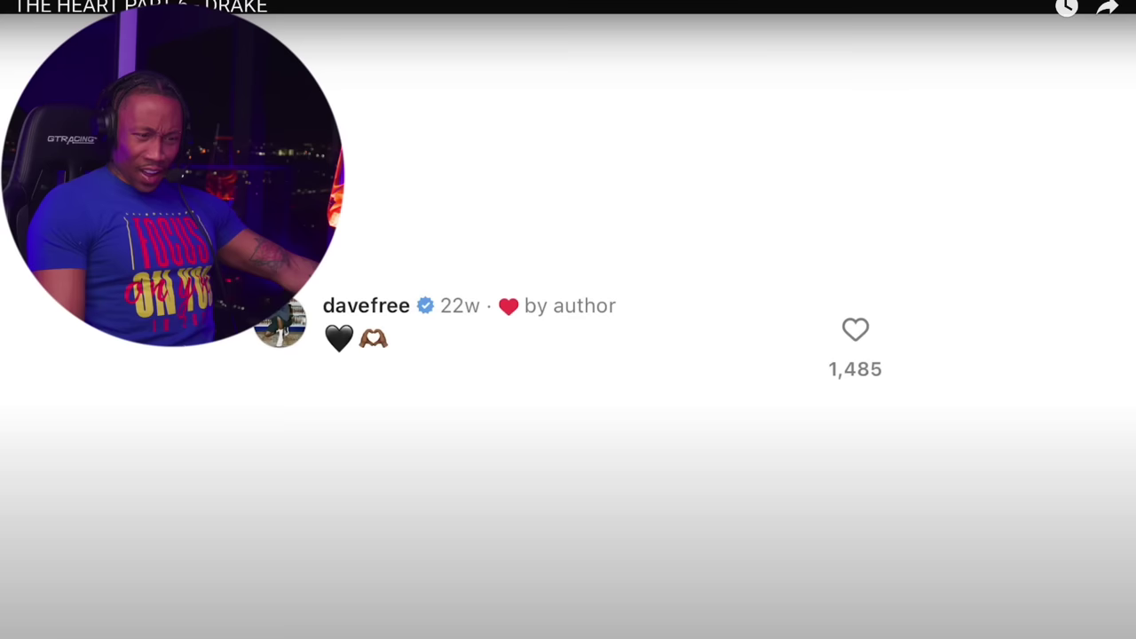
key(space)
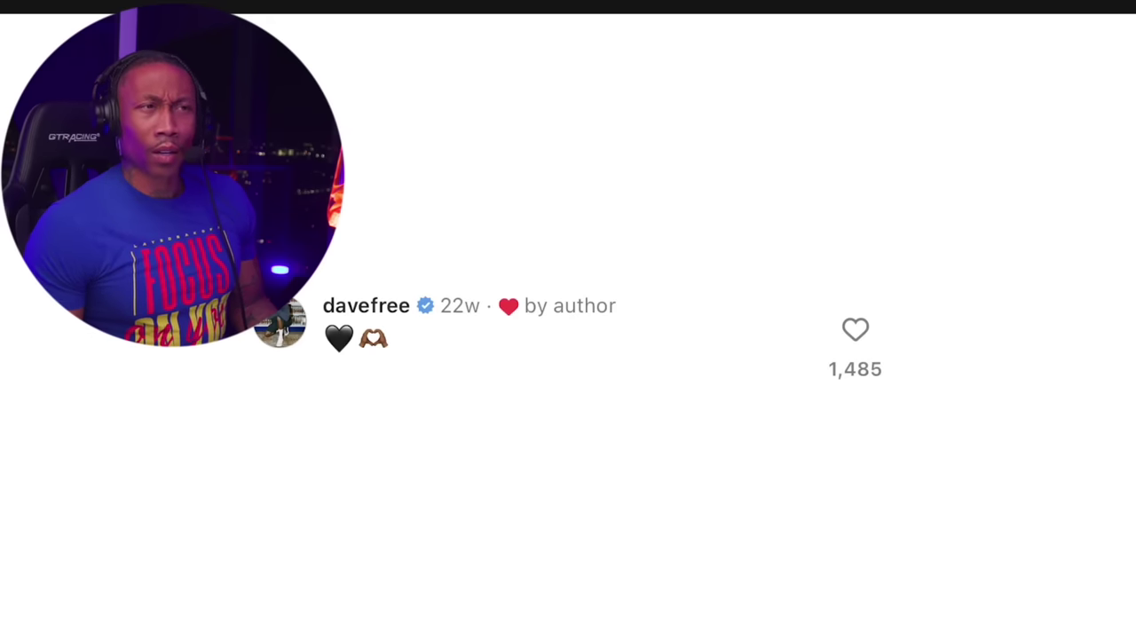
key(space)
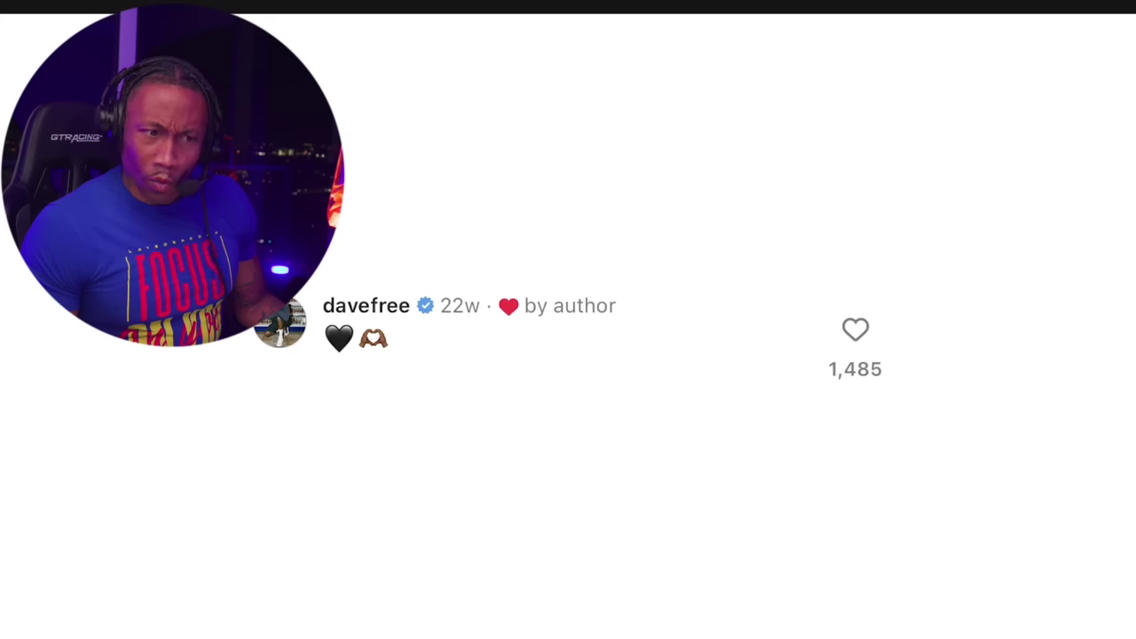
key(space)
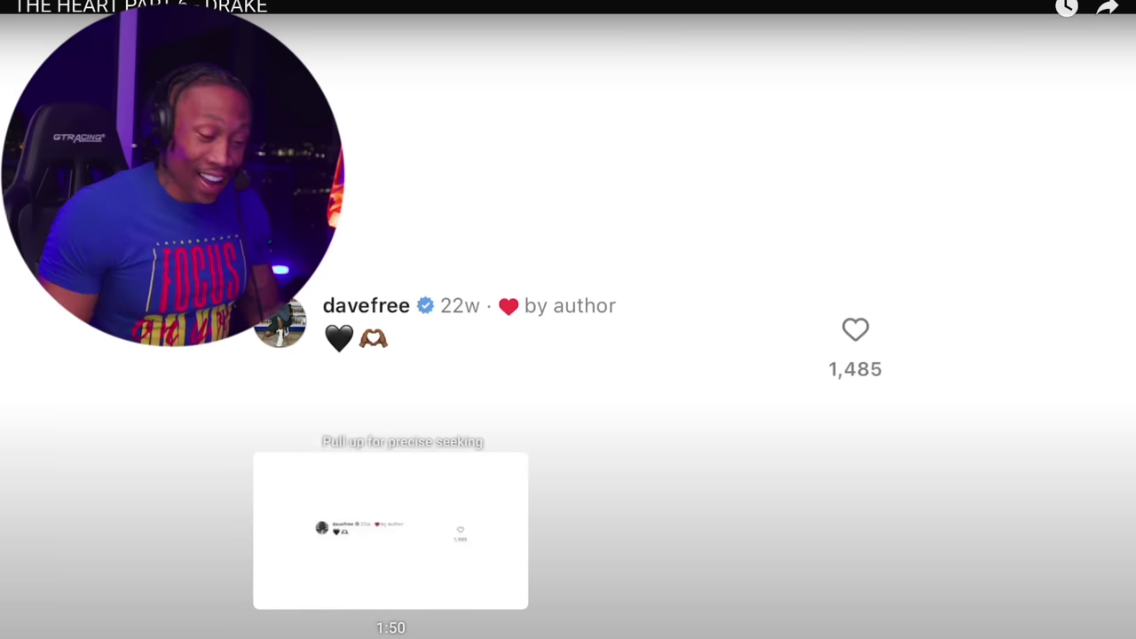
drag(403, 622, 391, 622)
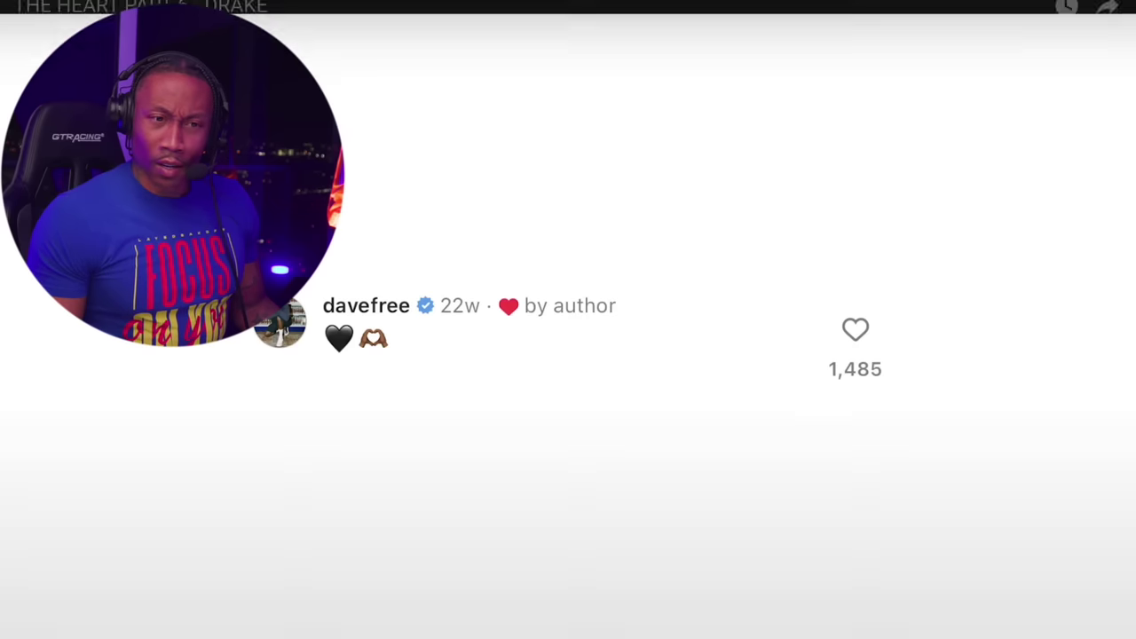
key(space)
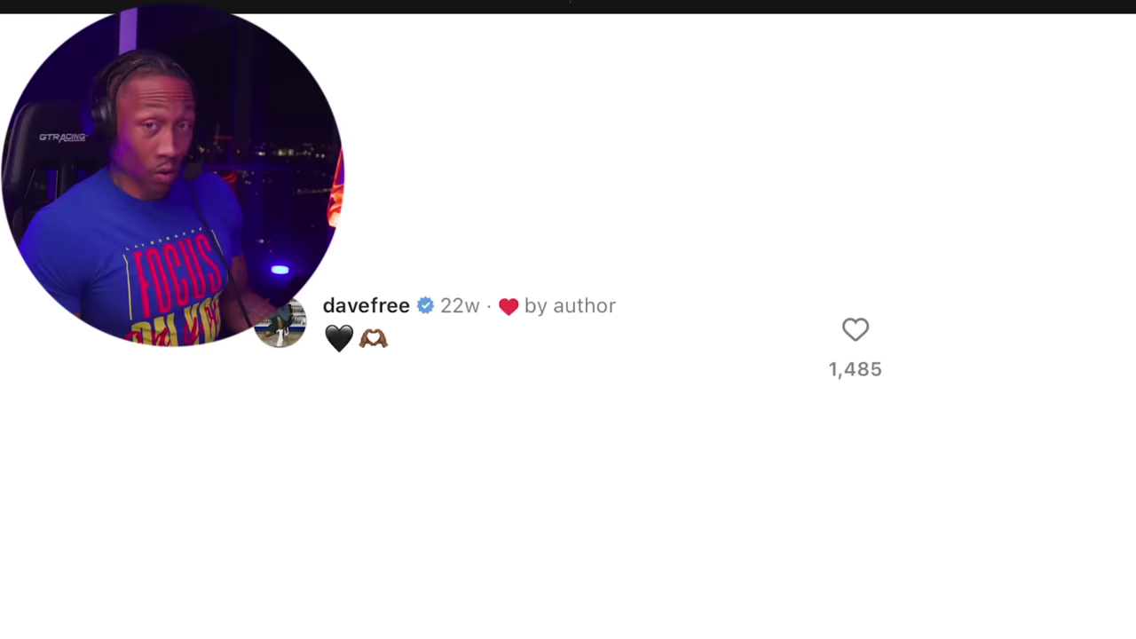
key(space)
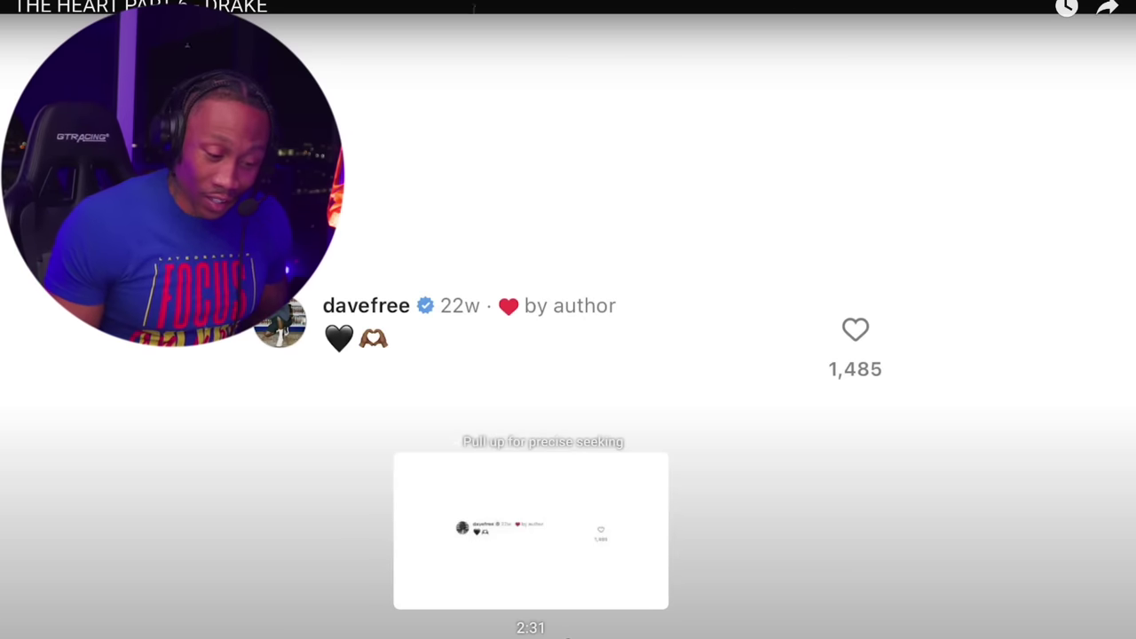
key(space)
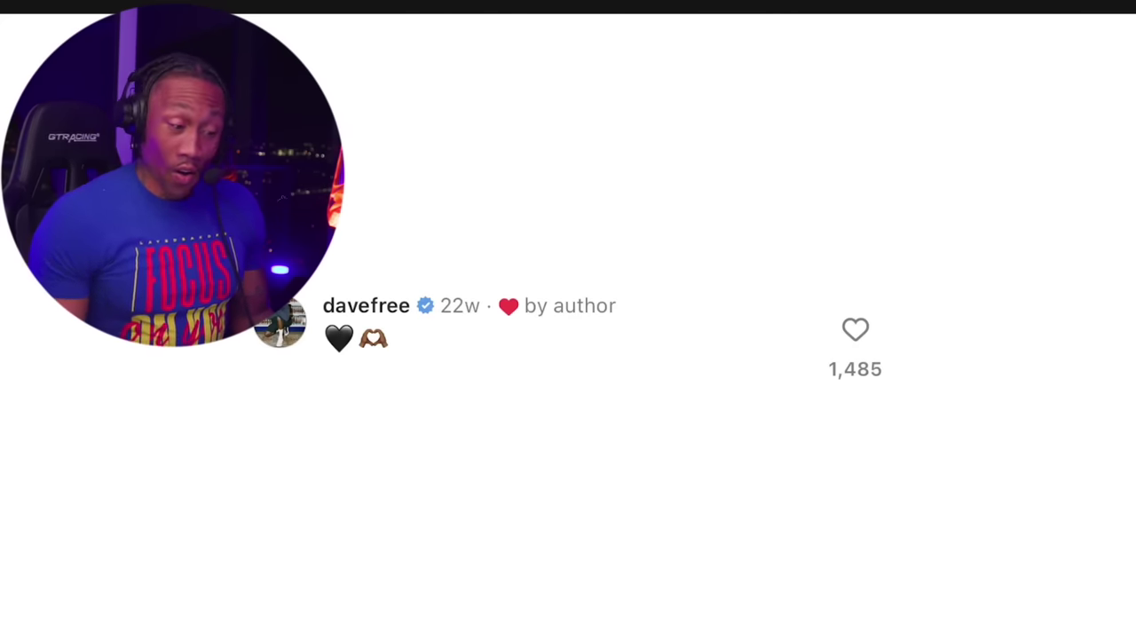
key(space)
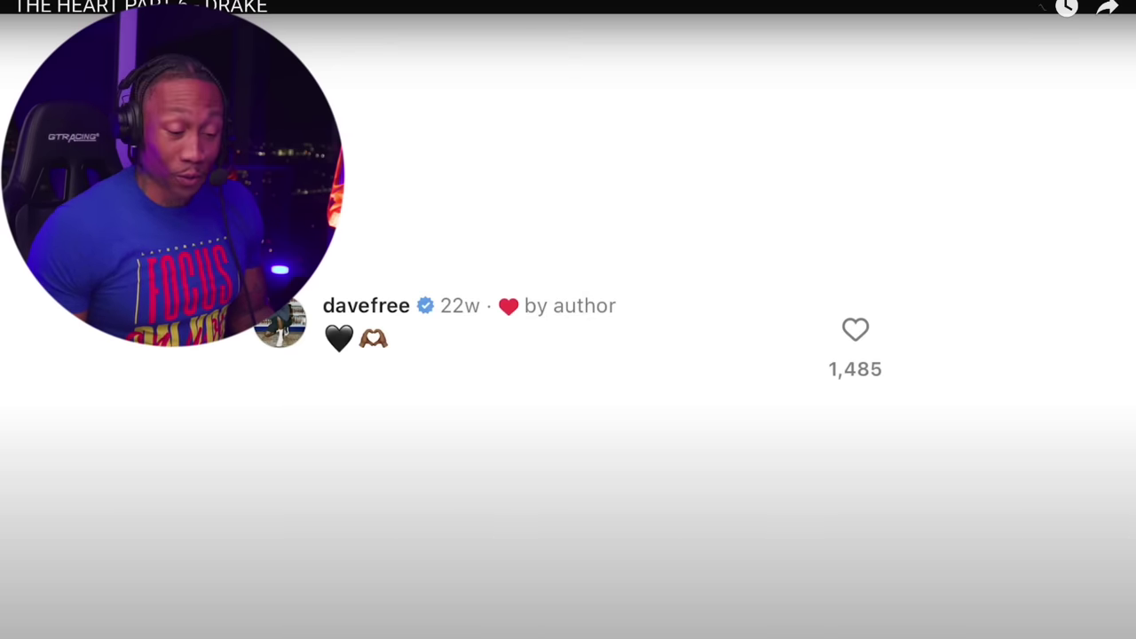
drag(682, 635, 673, 635)
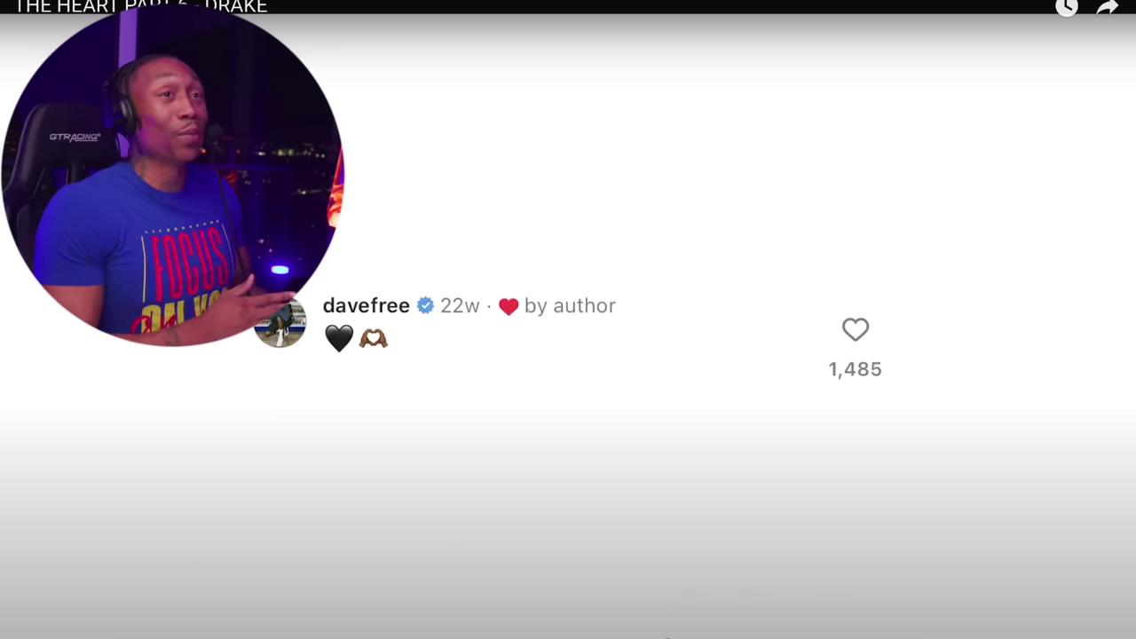
key(space)
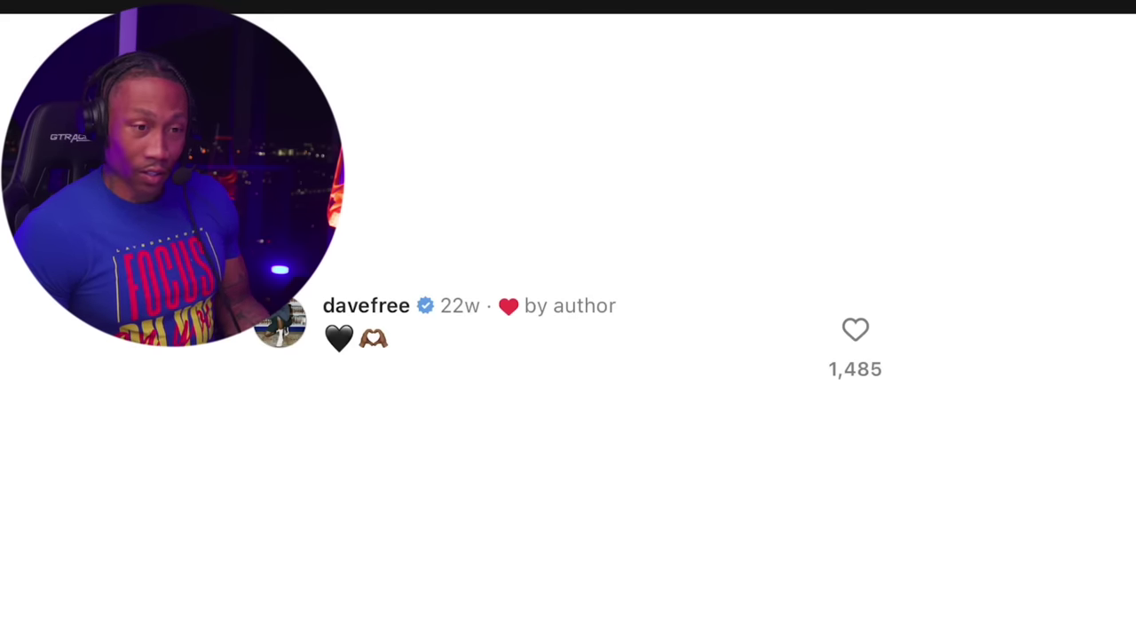
key(space)
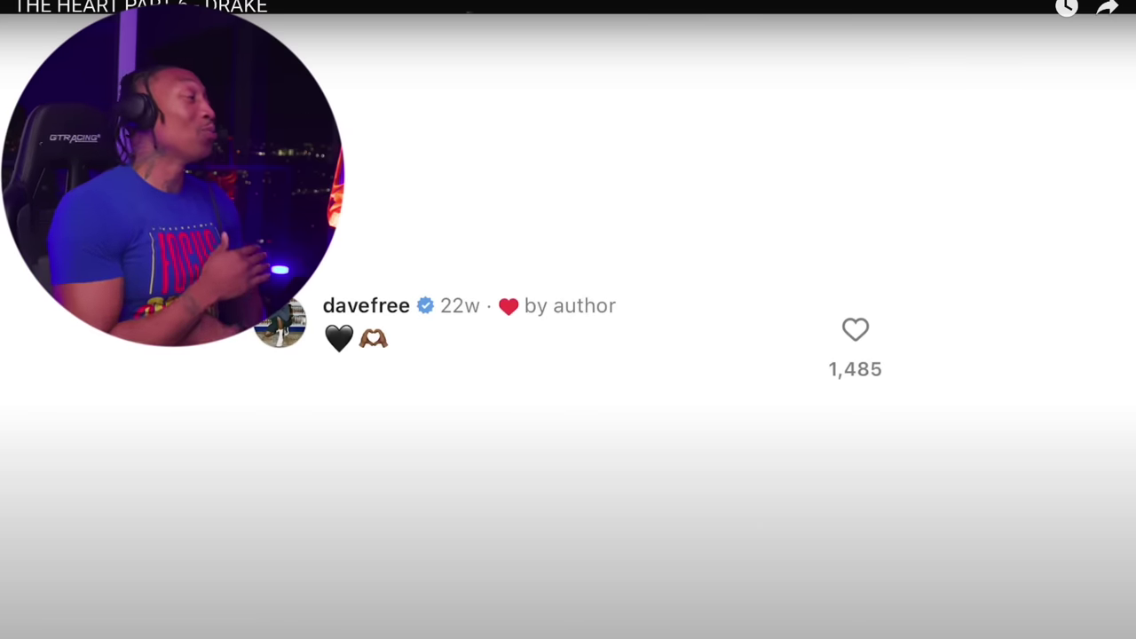